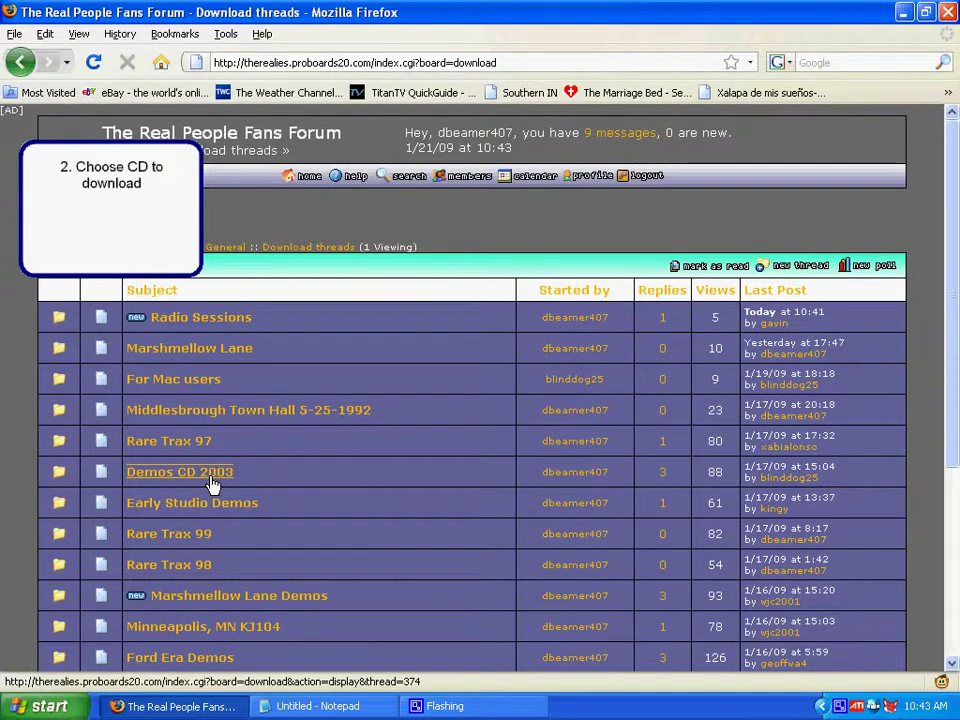
Step: Request the Demos CD 2003 download through the forum thread's Megaupload link, entering the three-letter verification code shown on the page
left_click(212, 484)
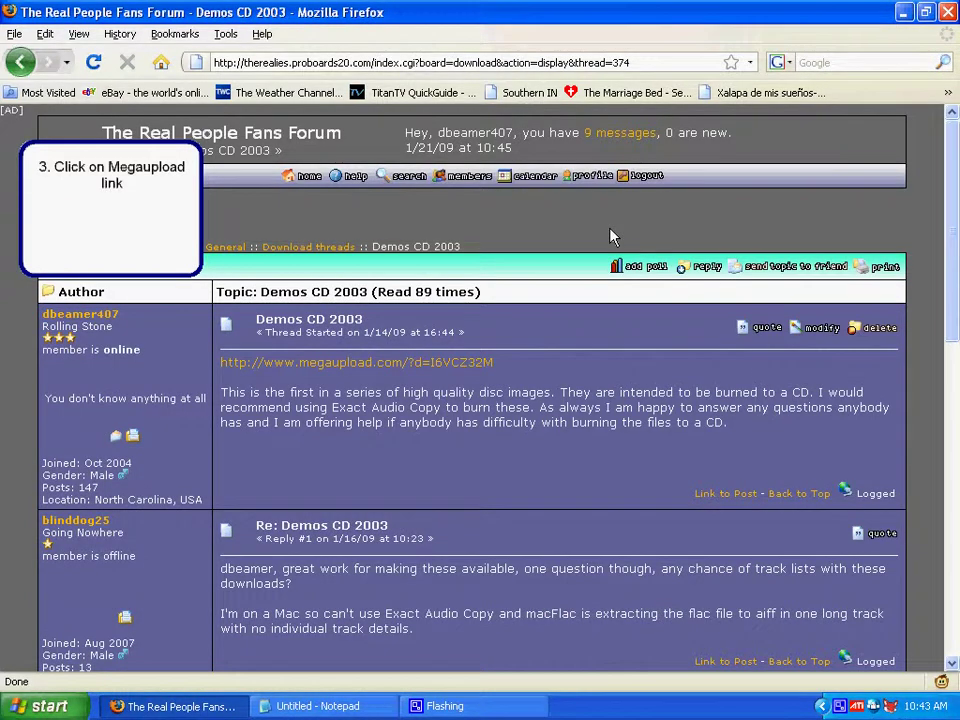
left_click(307, 370)
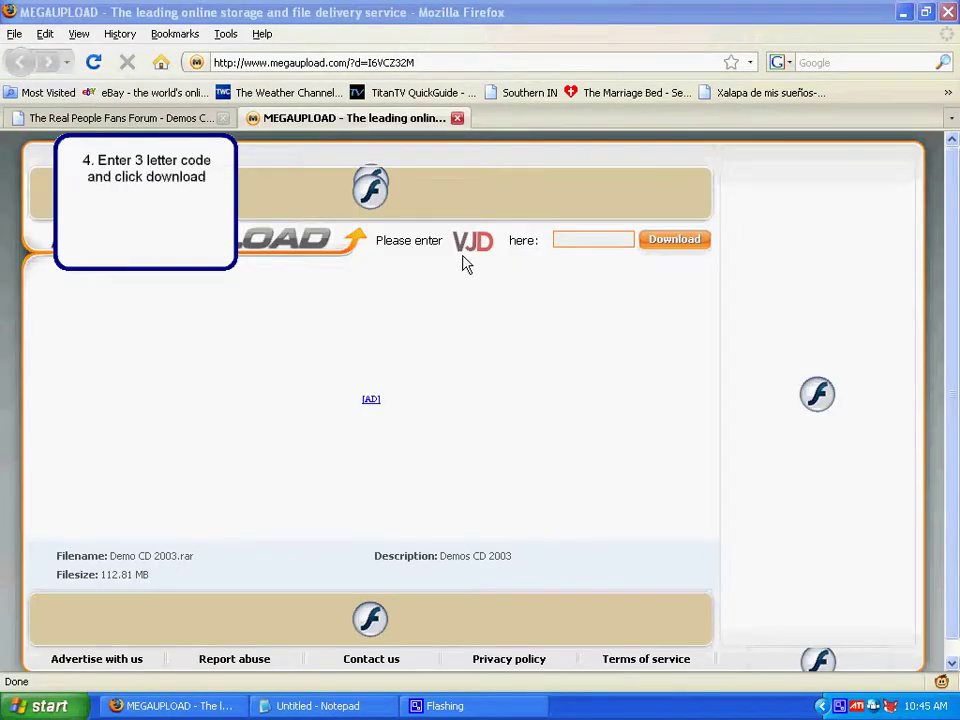
left_click(572, 241)
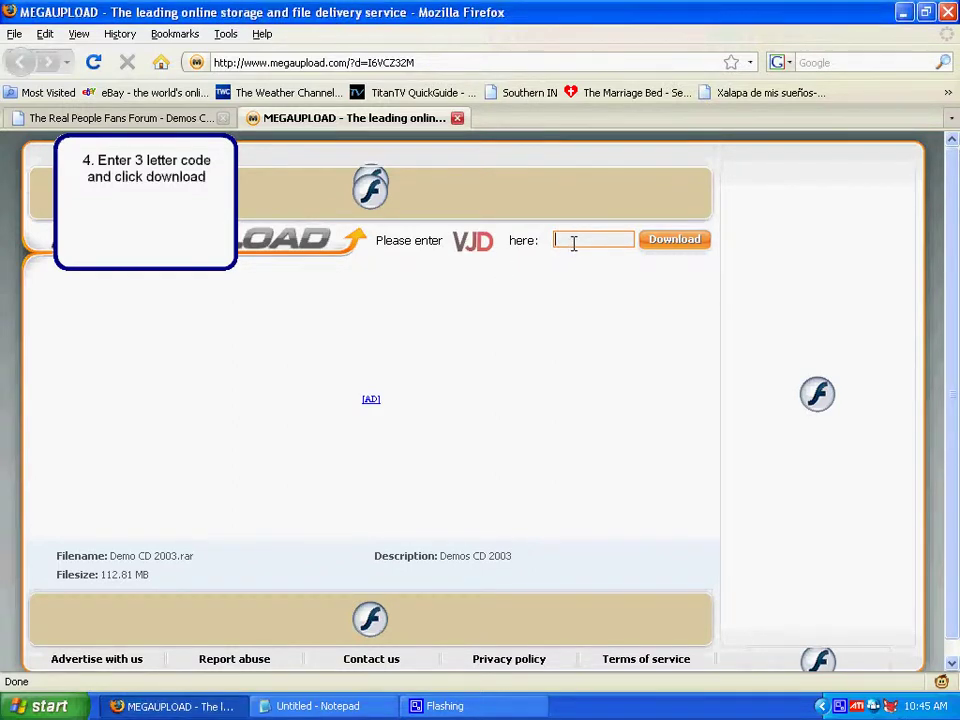
type("VJD")
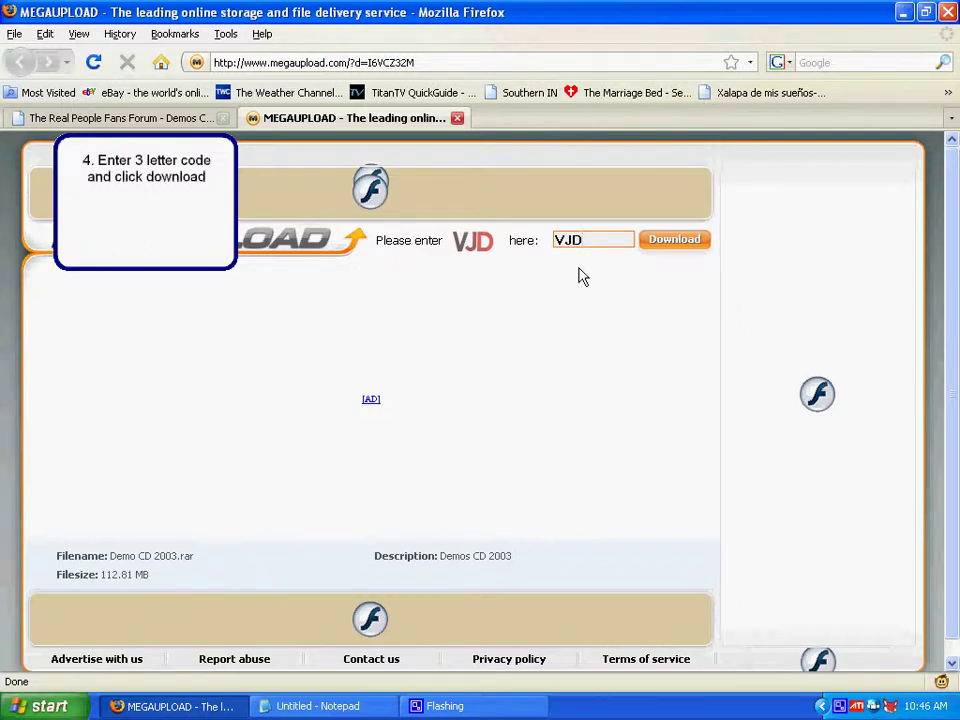
left_click(676, 243)
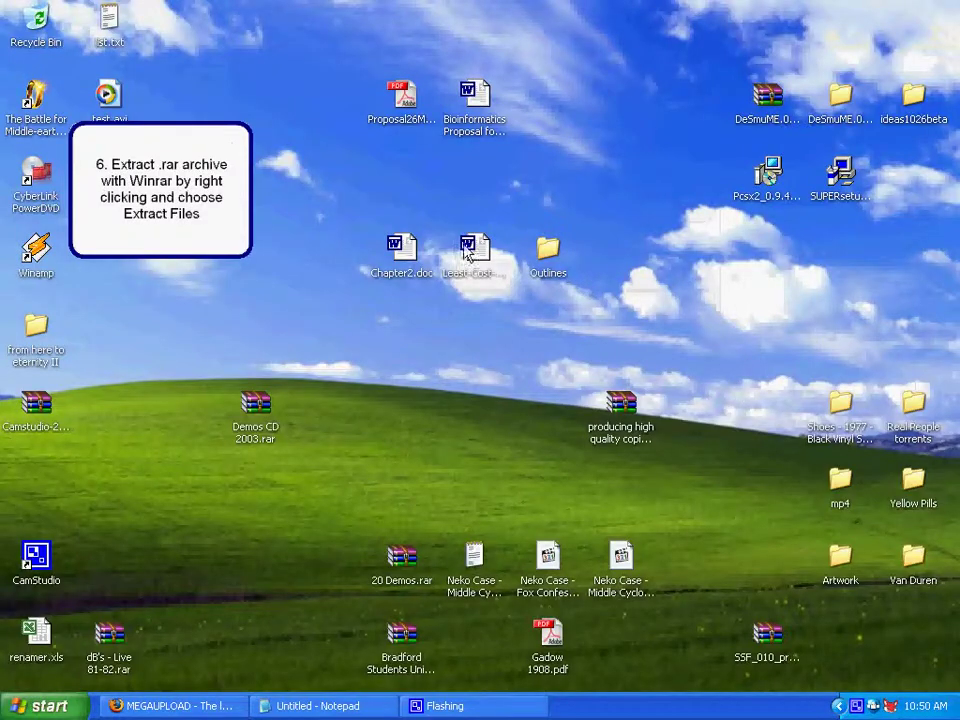
Step: Extract the archive Demos CD 2003.rar into a Demos CD 2003 folder on the desktop, keeping the default extraction options
right_click(258, 410)
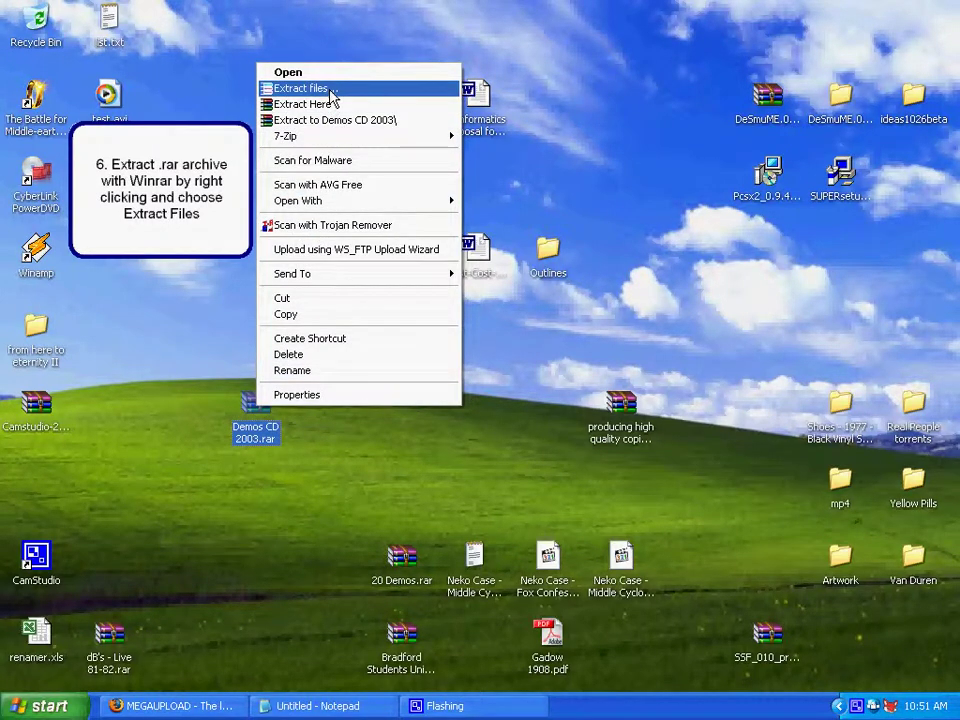
left_click(330, 92)
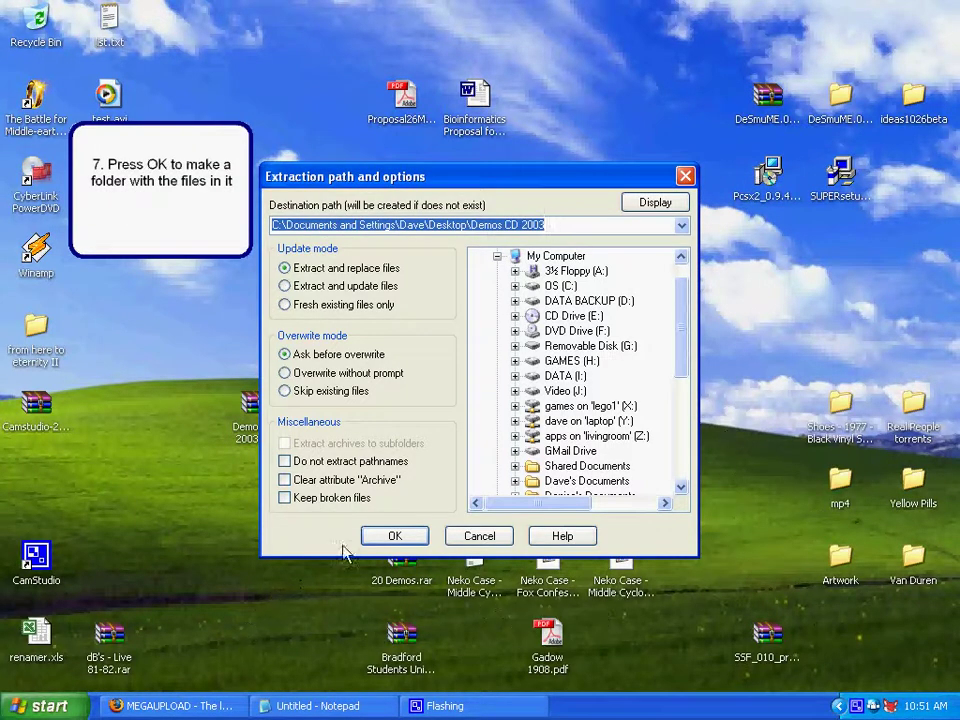
left_click(408, 539)
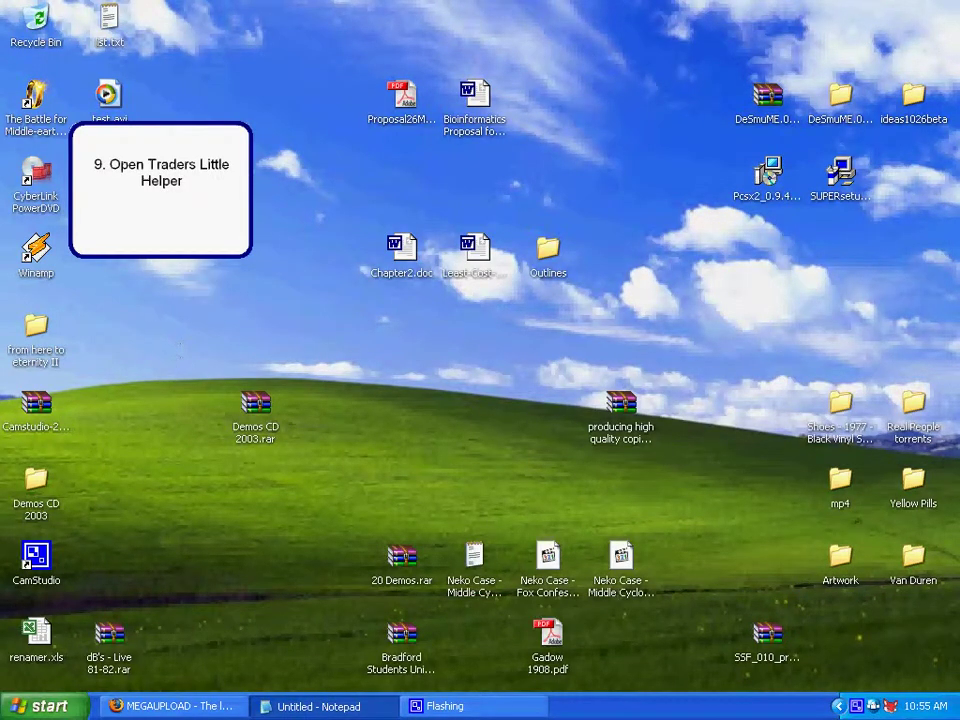
Step: Launch Trader's Little Helper from the installed programs and reposition its window on the desktop
left_click(45, 706)
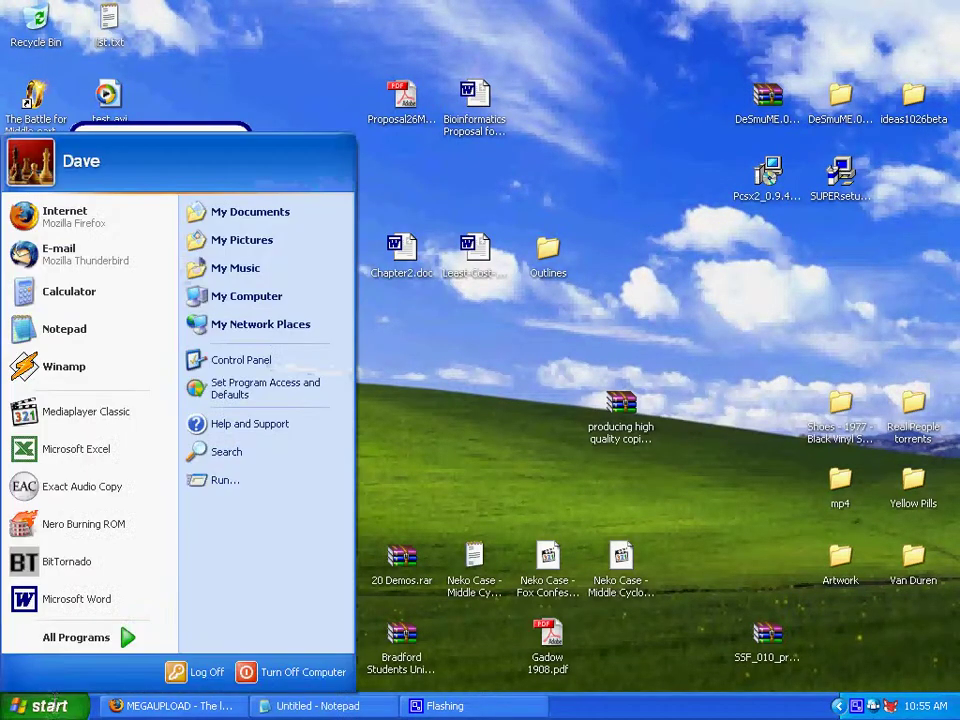
left_click(78, 637)
mouse_move(250, 617)
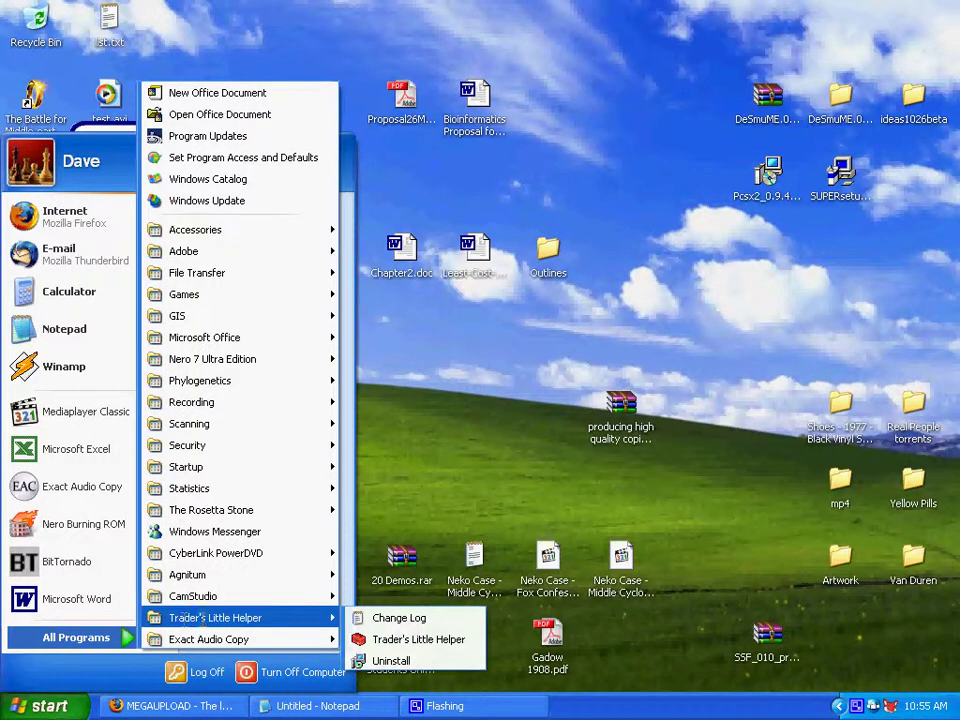
left_click(431, 635)
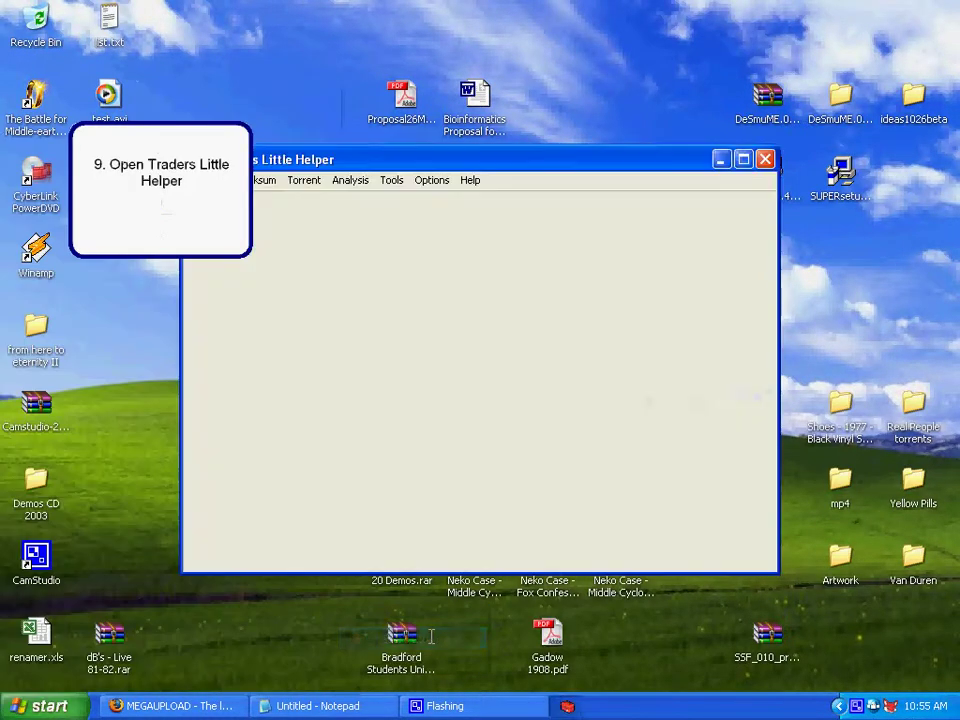
left_click_drag(557, 158, 657, 196)
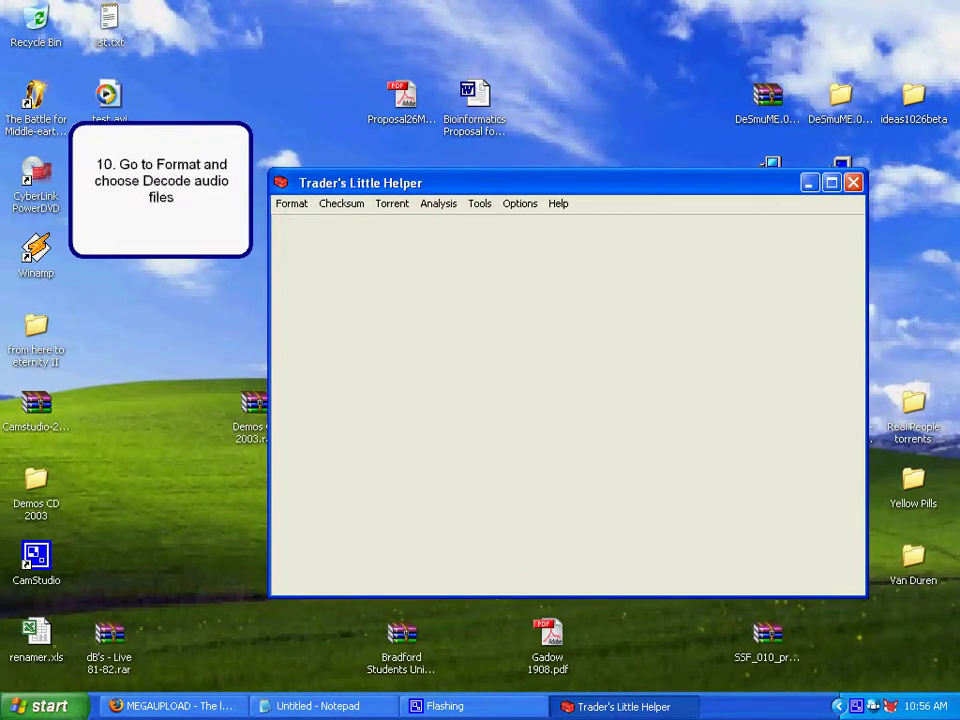
Step: Decode The Real People - Bradford Students Union 10-17-1990.flac from the desktop's Demos CD 2003 folder to WAV in the same directory
left_click(291, 206)
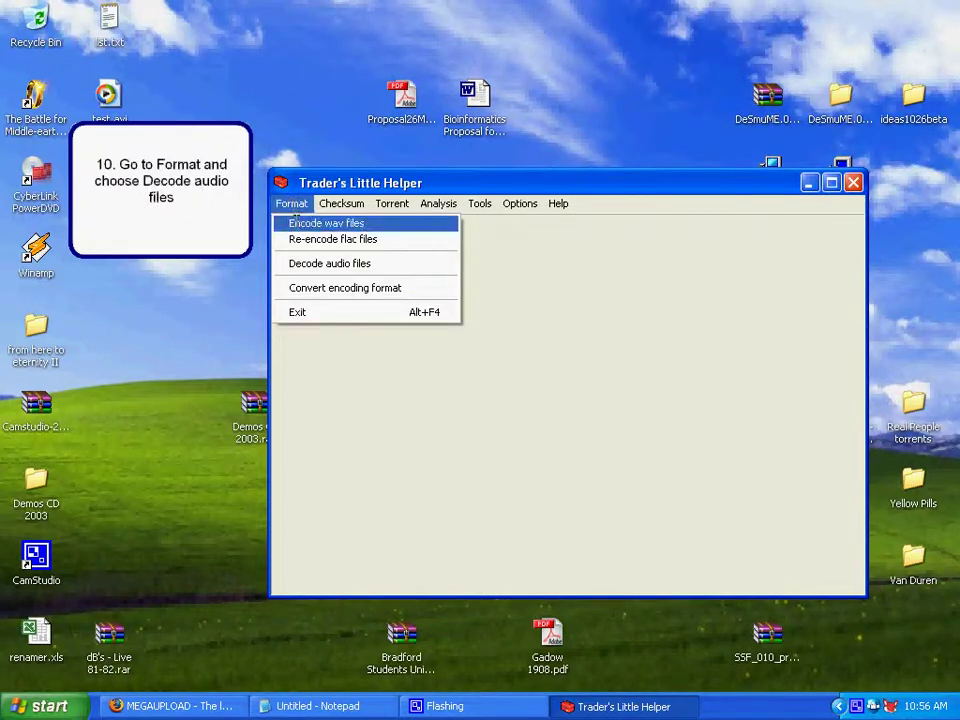
left_click(404, 261)
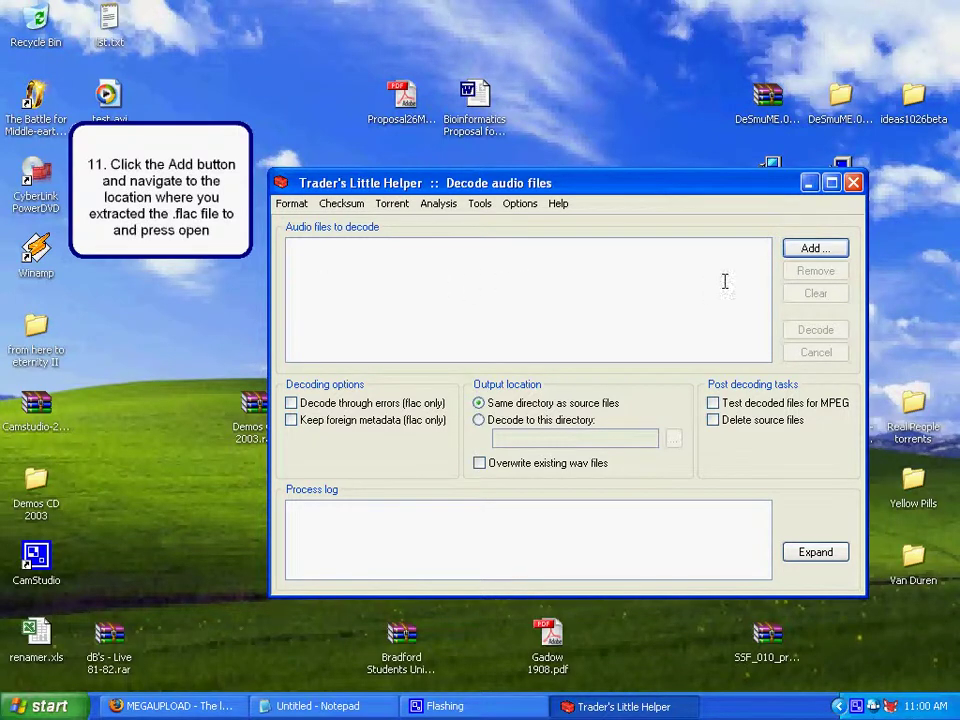
left_click(810, 248)
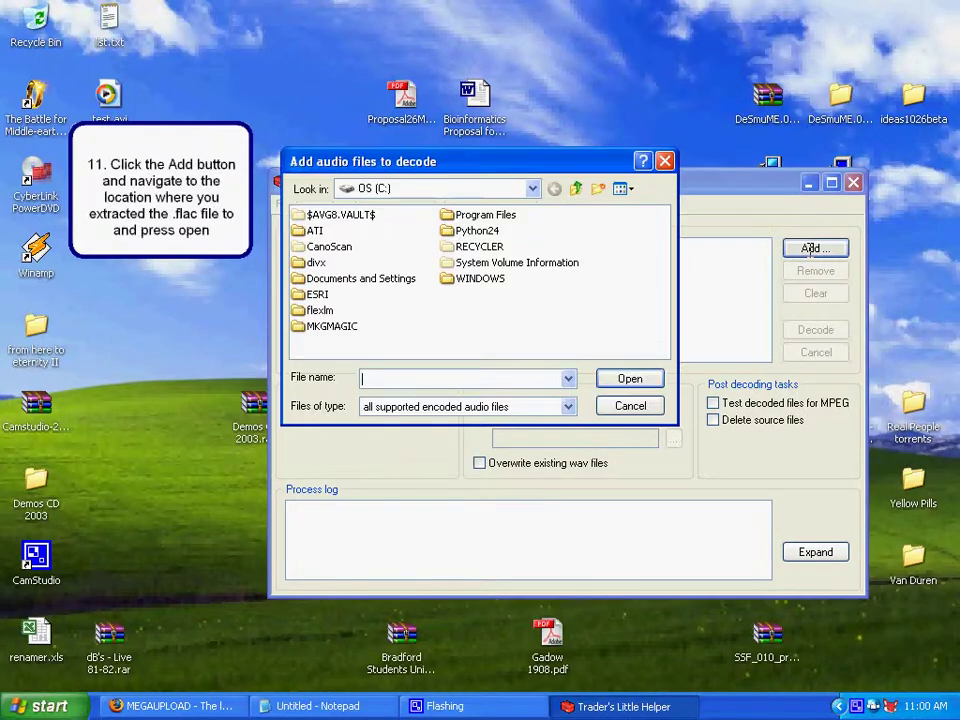
left_click(532, 189)
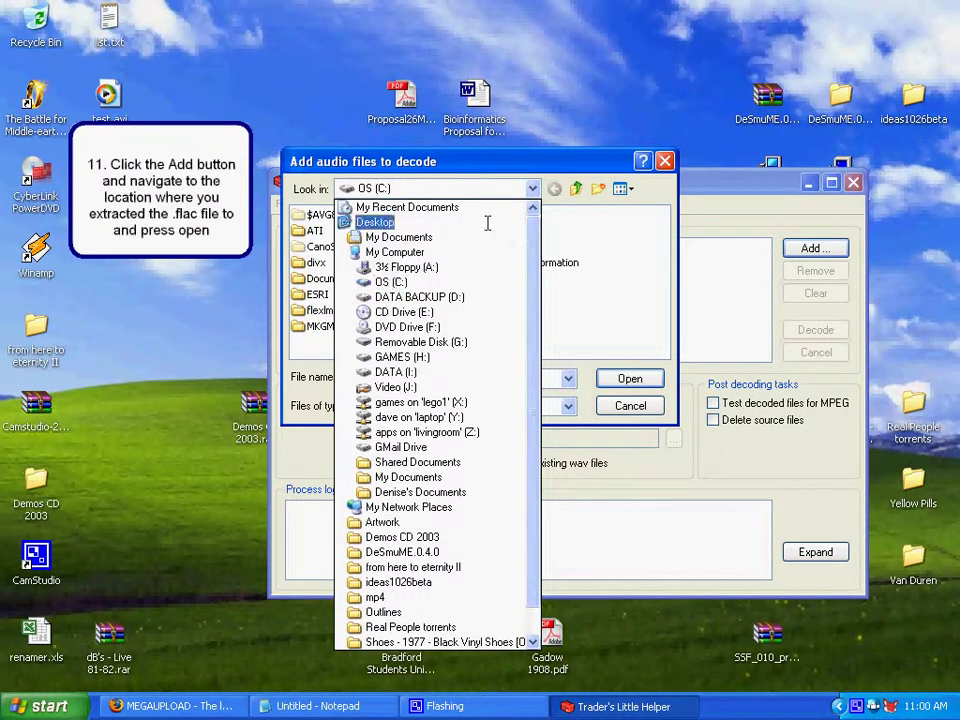
left_click(385, 222)
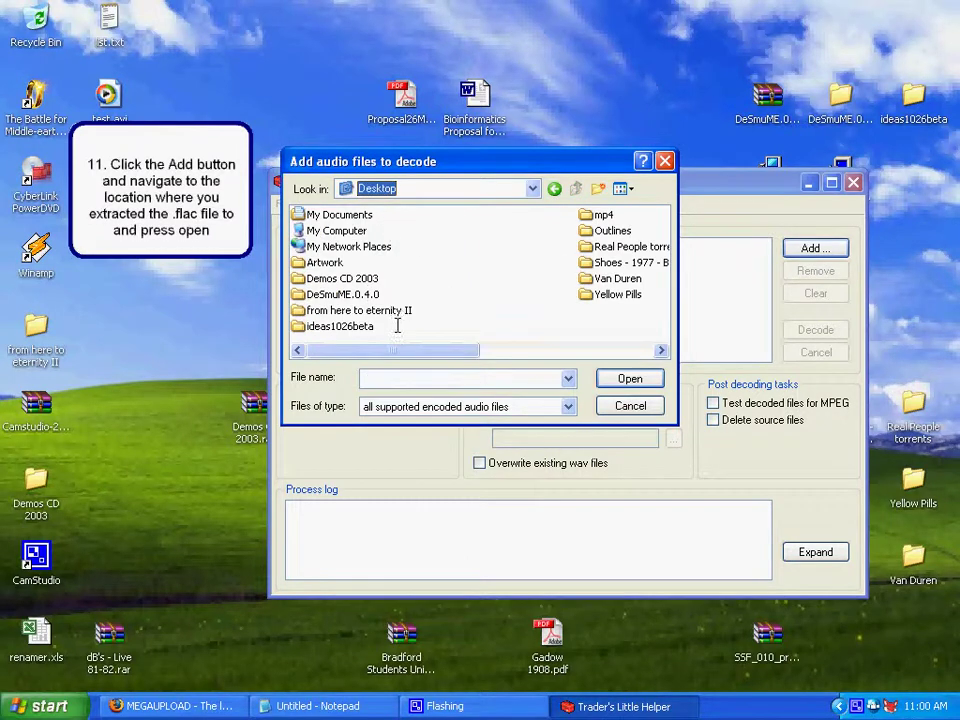
left_click(367, 279)
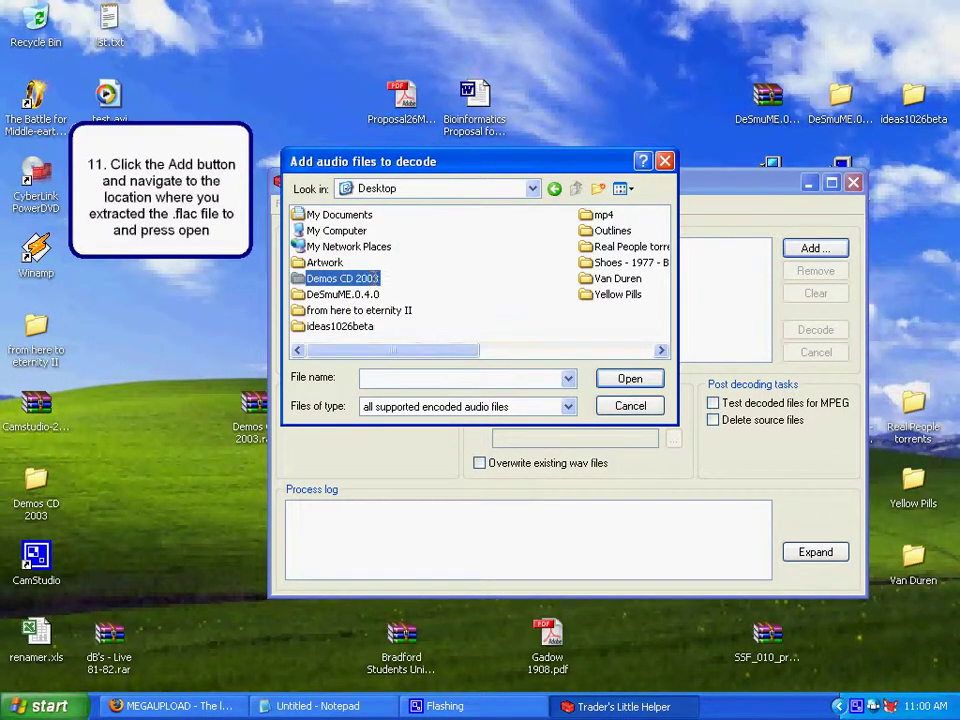
double_click(372, 279)
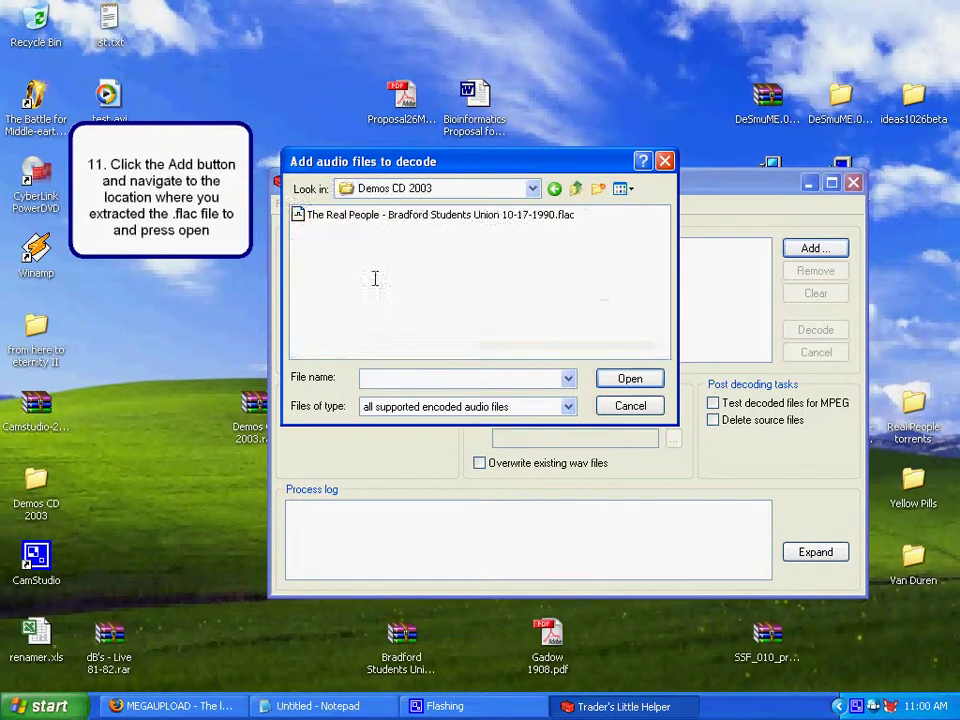
left_click(450, 214)
left_click(630, 378)
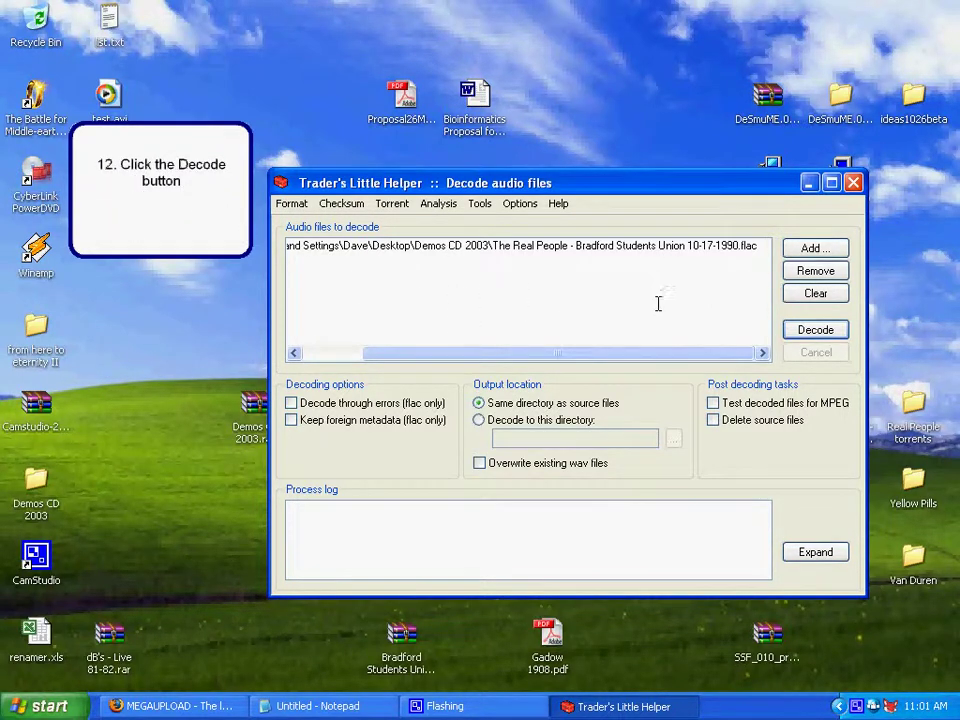
left_click(815, 329)
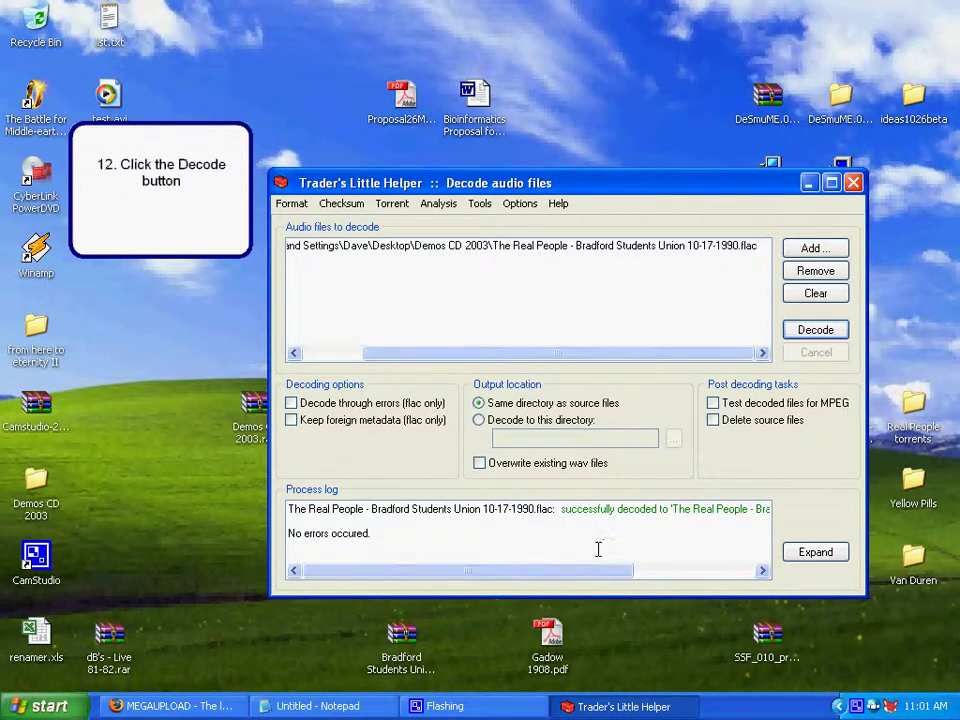
left_click_drag(612, 570, 732, 570)
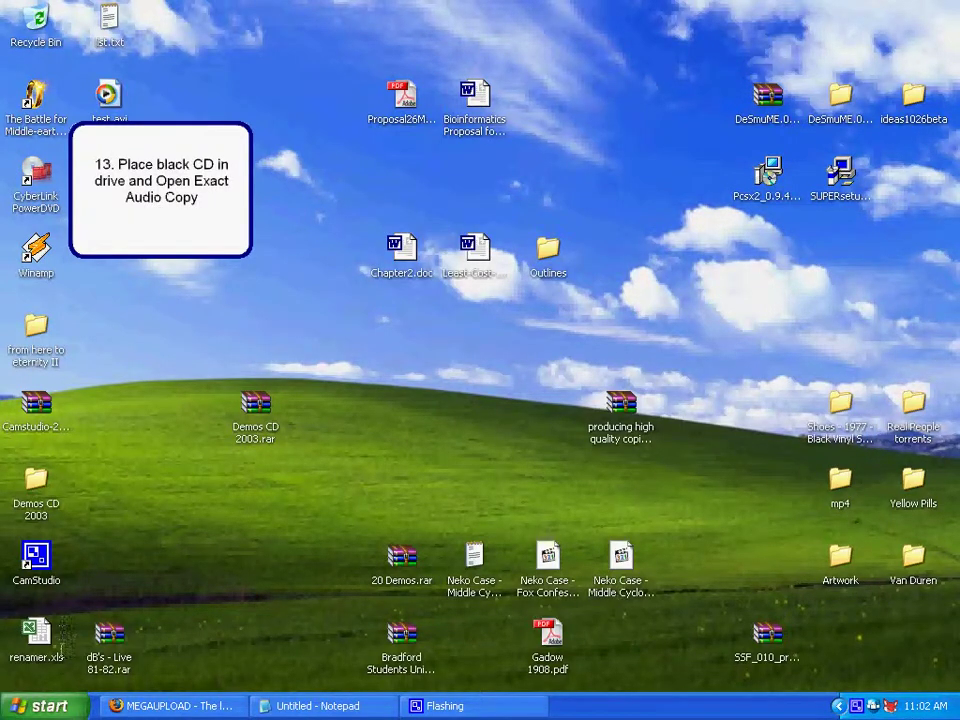
Step: Launch Exact Audio Copy, allow EAC.EXE to launch network-enabled processes, and reposition its window
left_click(50, 707)
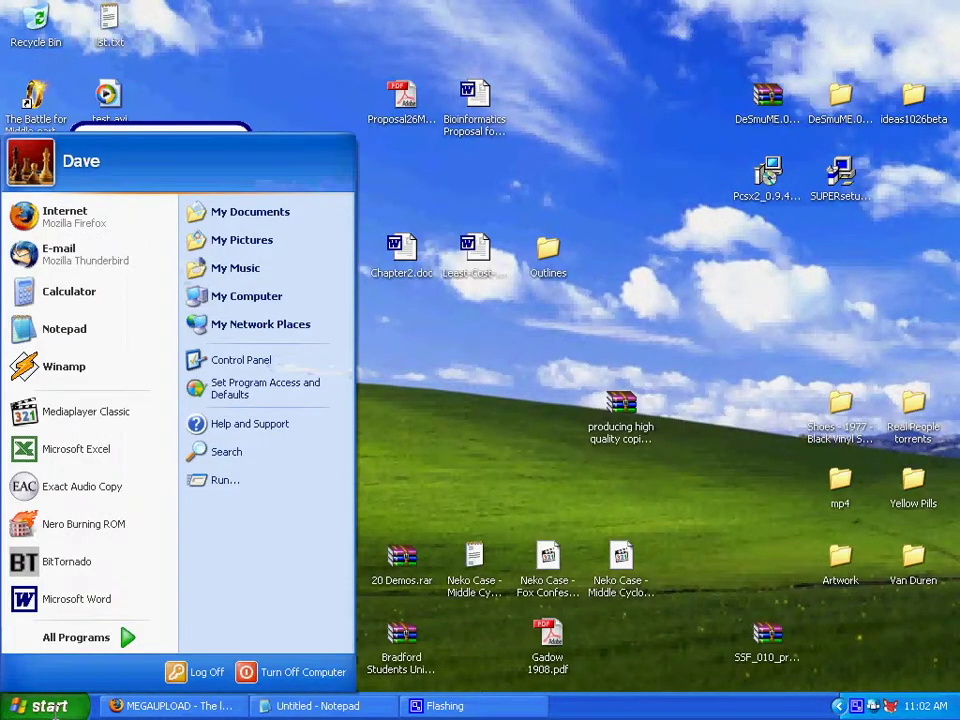
left_click(80, 638)
mouse_move(230, 639)
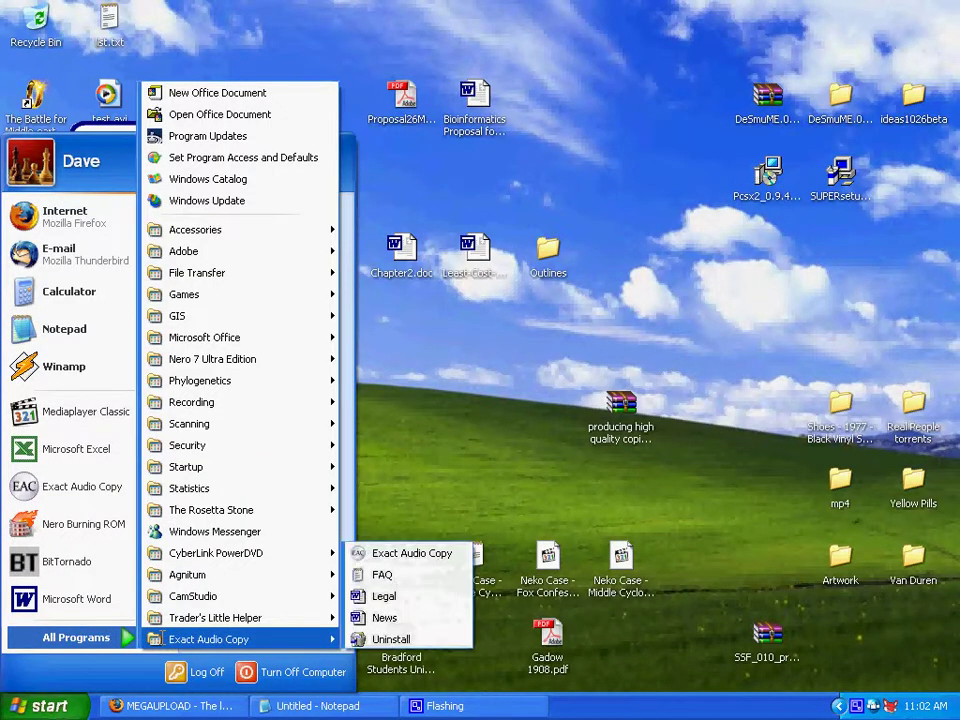
left_click(412, 553)
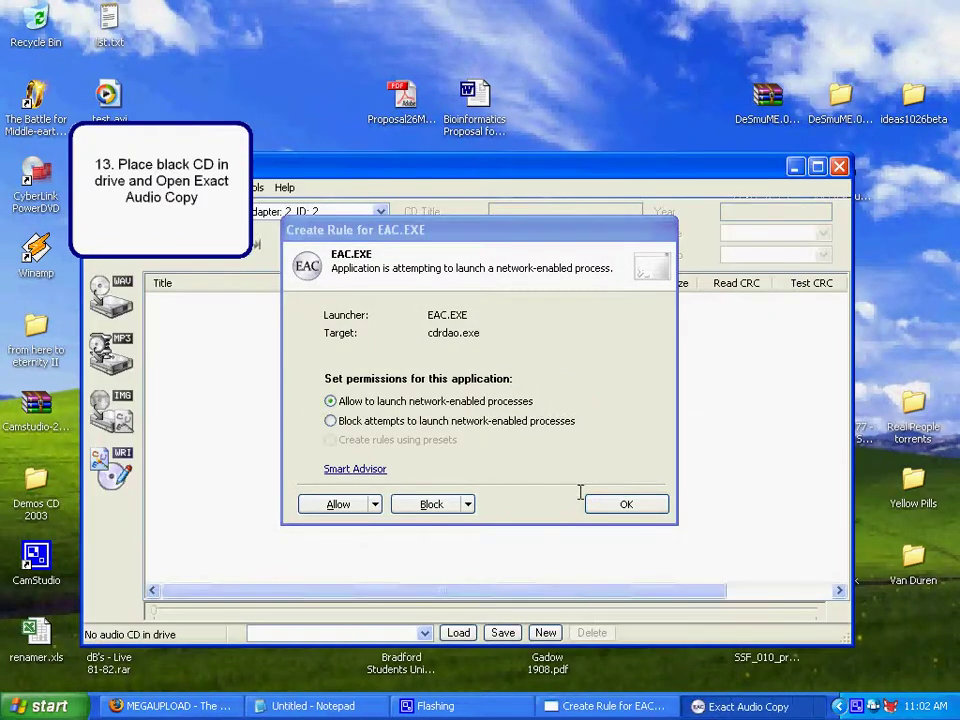
left_click(624, 503)
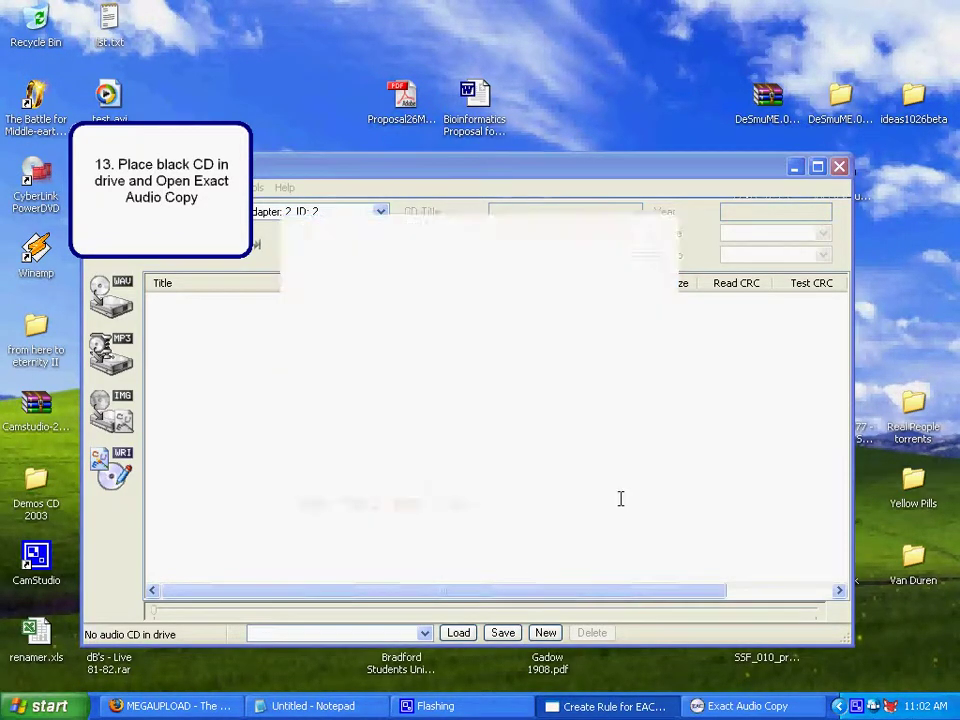
left_click_drag(483, 167, 662, 228)
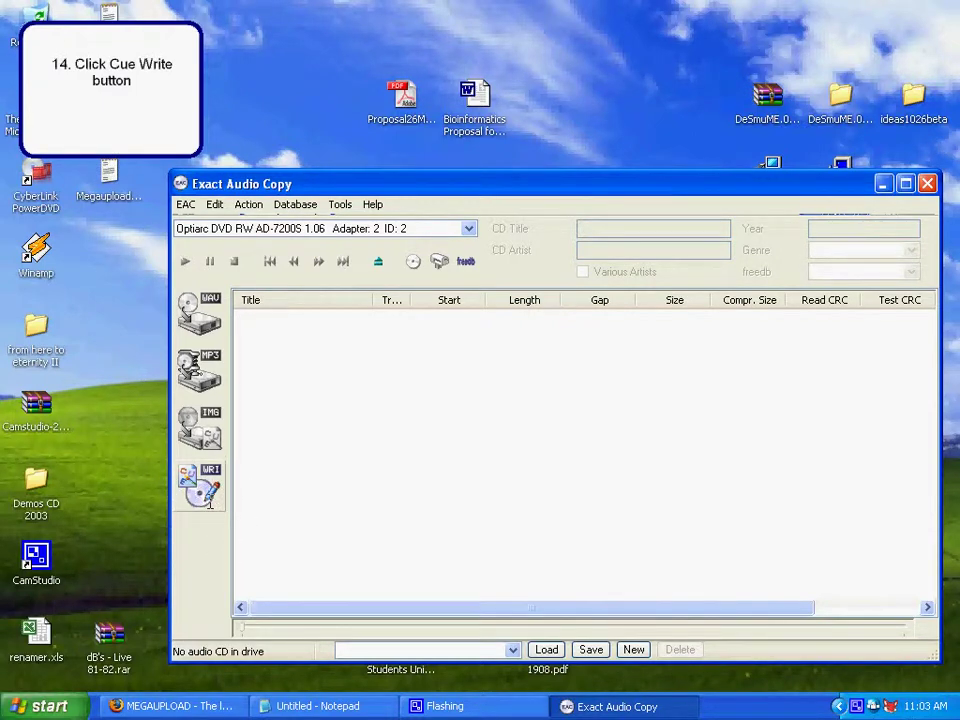
Step: Load the cue sheet The Real People - Bradford Students Union 10-17-1990.cue from the Demos CD 2003 folder into the CD Layout Editor
left_click(205, 490)
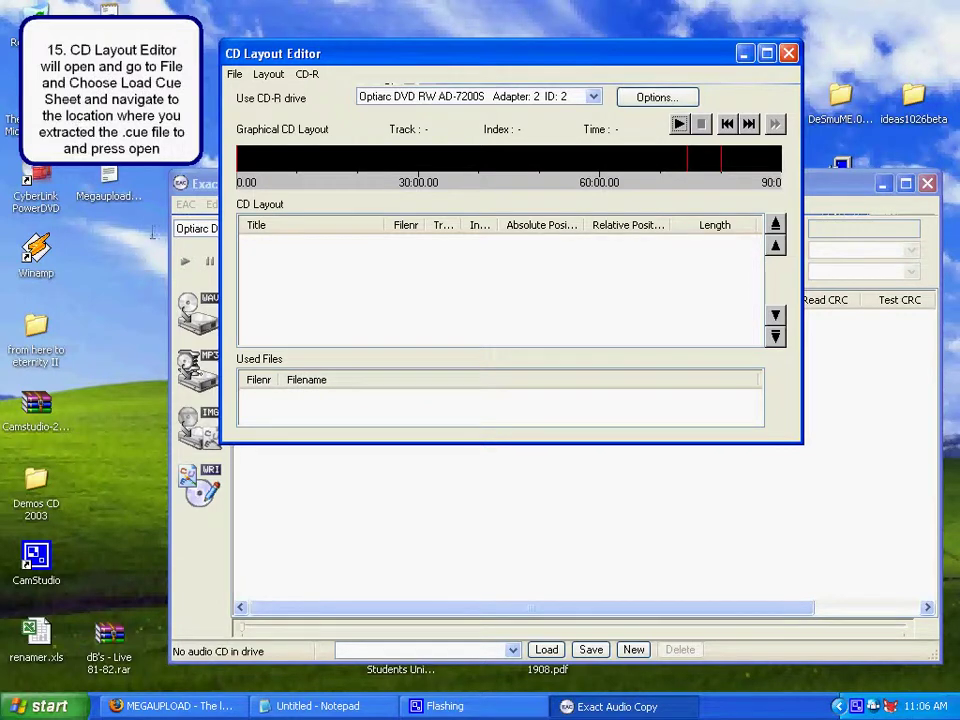
left_click(234, 75)
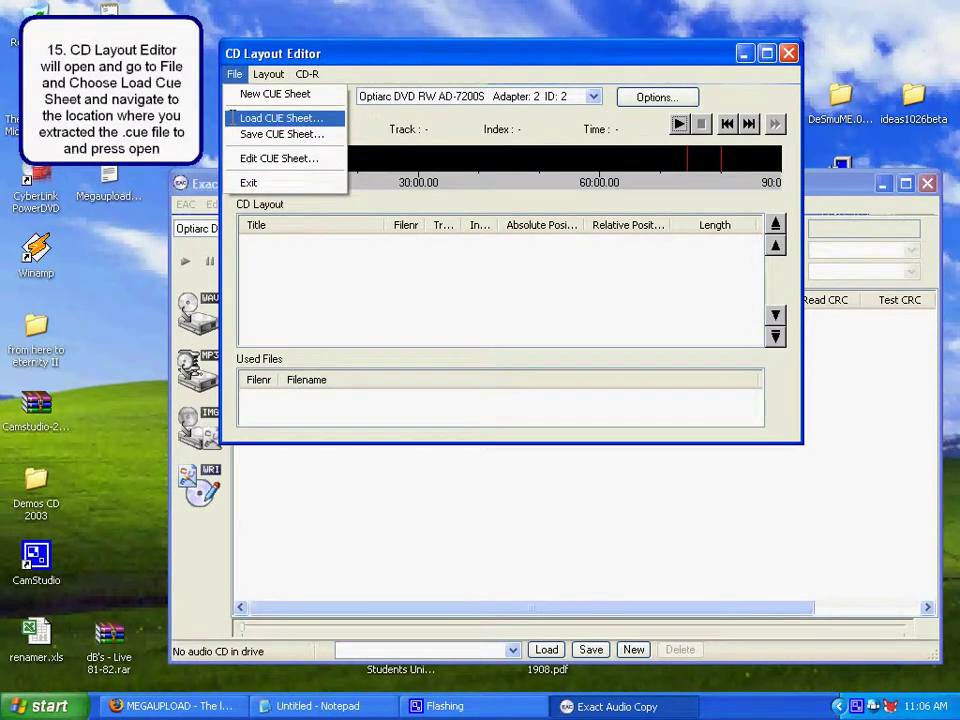
left_click(231, 118)
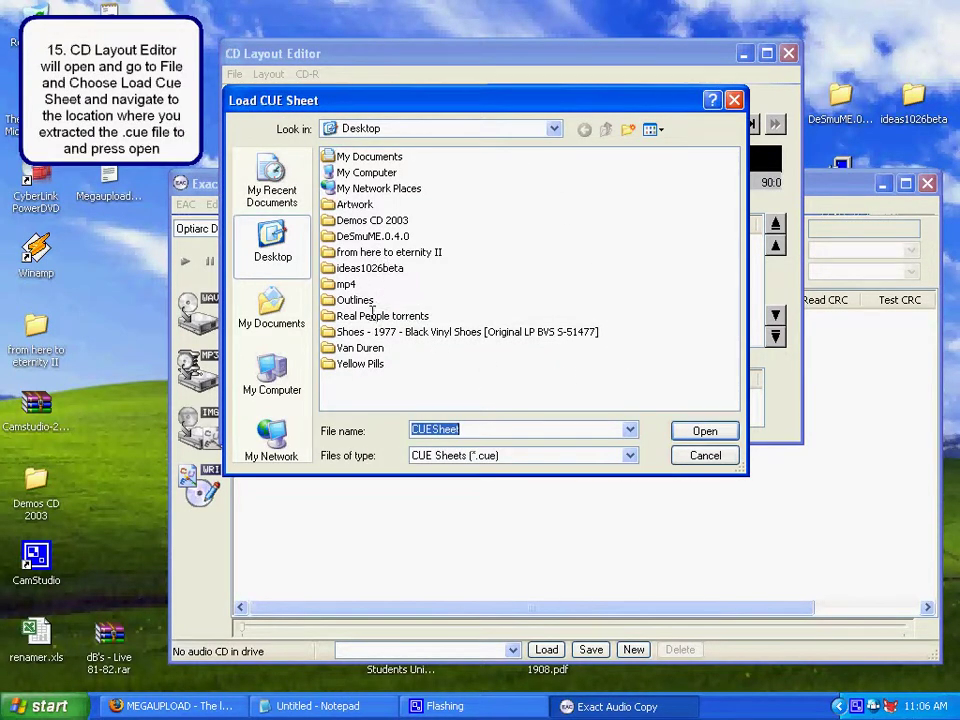
left_click(378, 222)
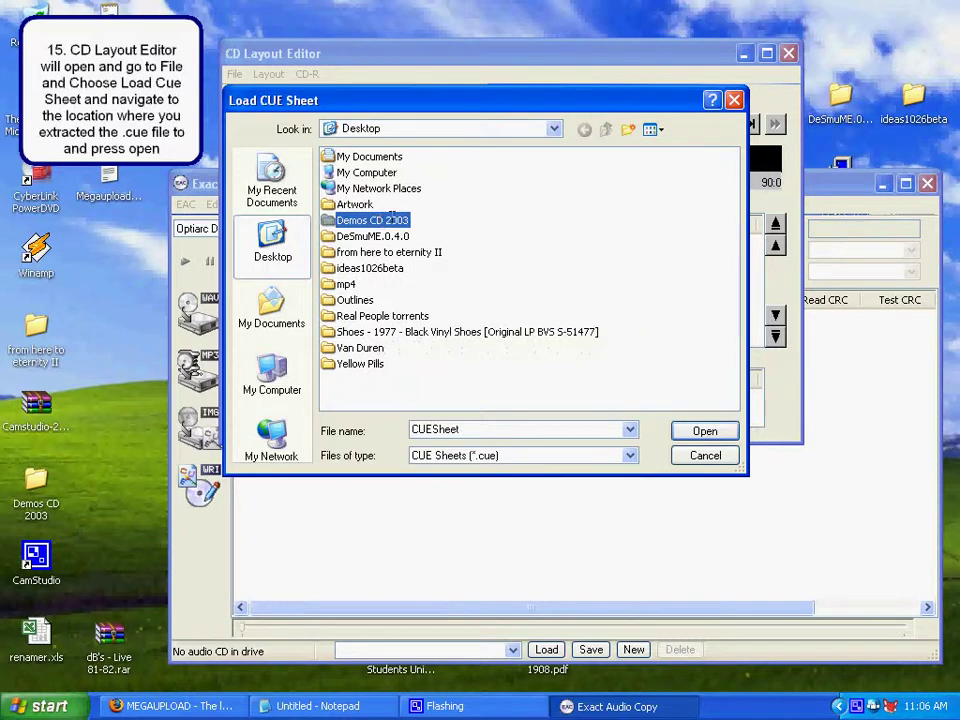
double_click(392, 219)
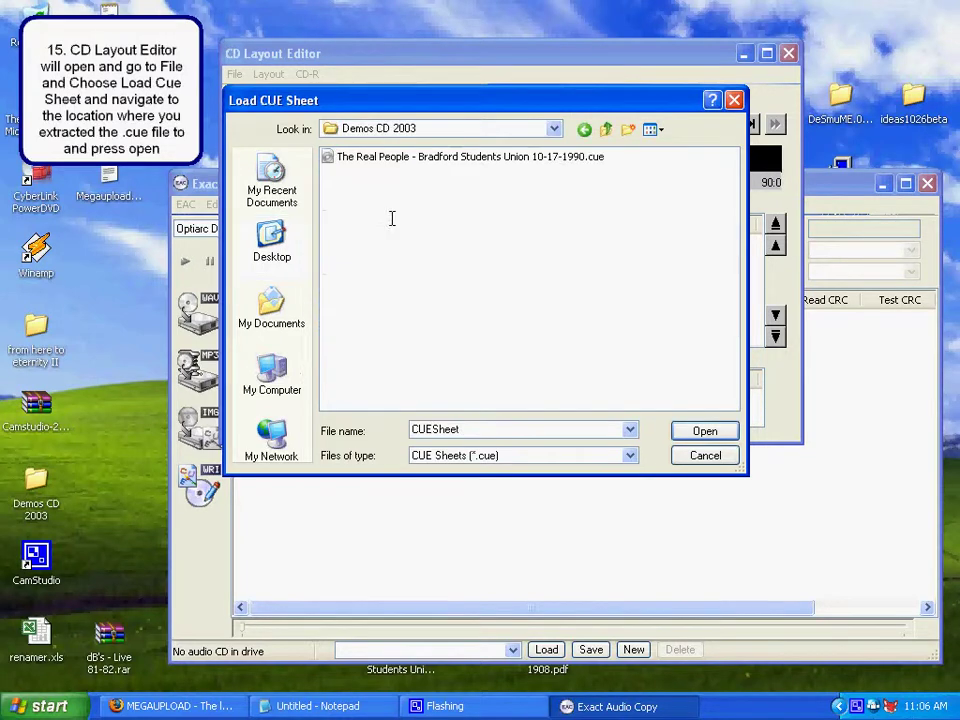
left_click(566, 157)
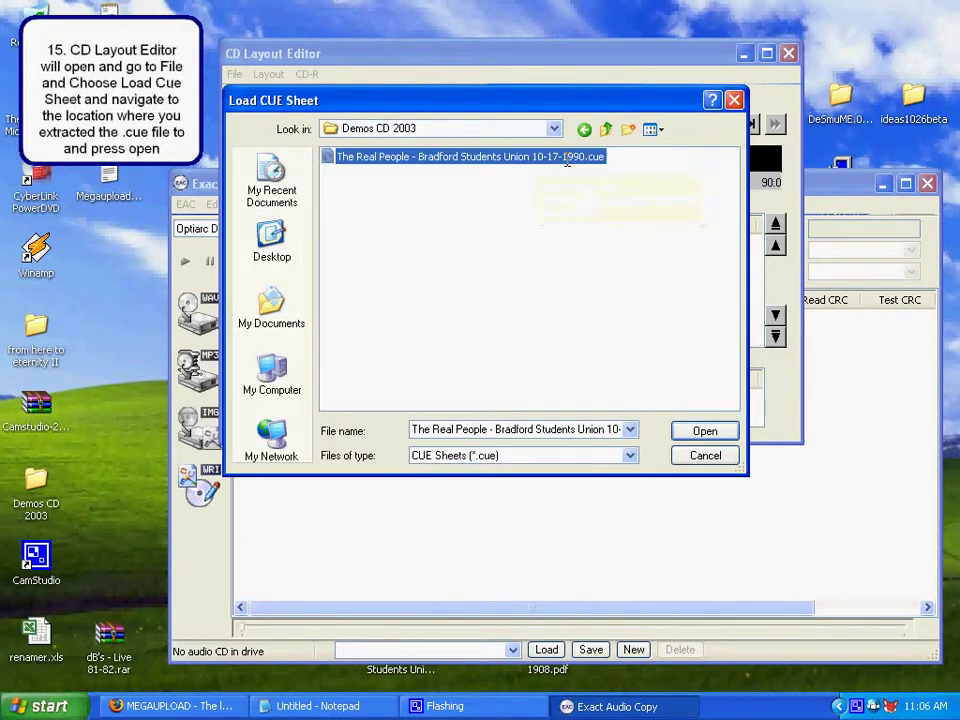
left_click(705, 431)
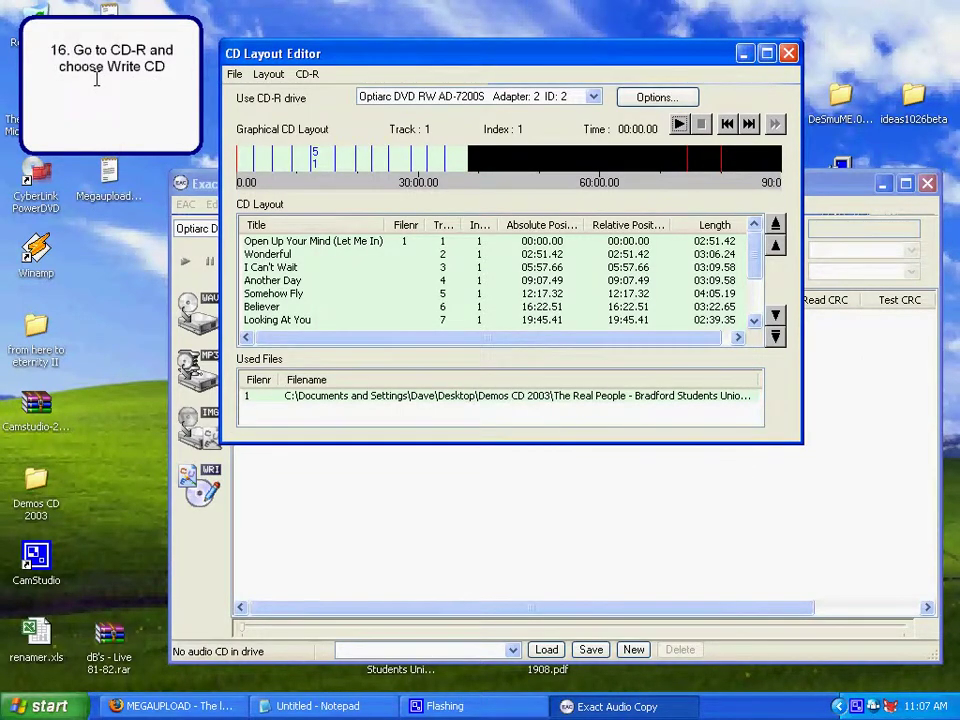
Step: Write the loaded layout to the blank CD at 32.0X speed, with No Test Write and Close CD modes
left_click(312, 76)
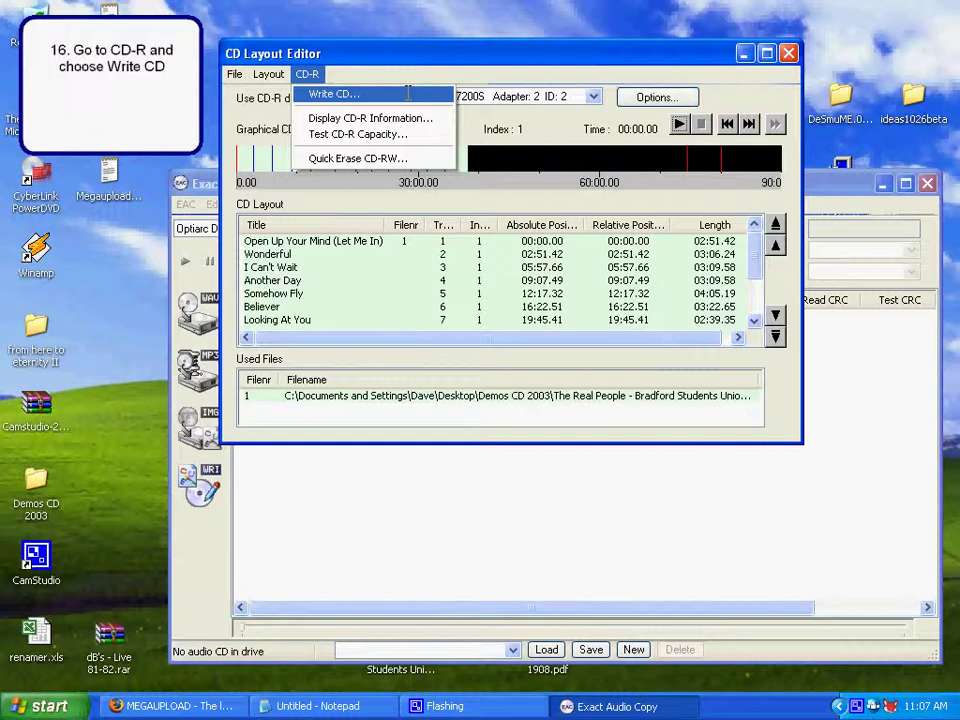
left_click(408, 93)
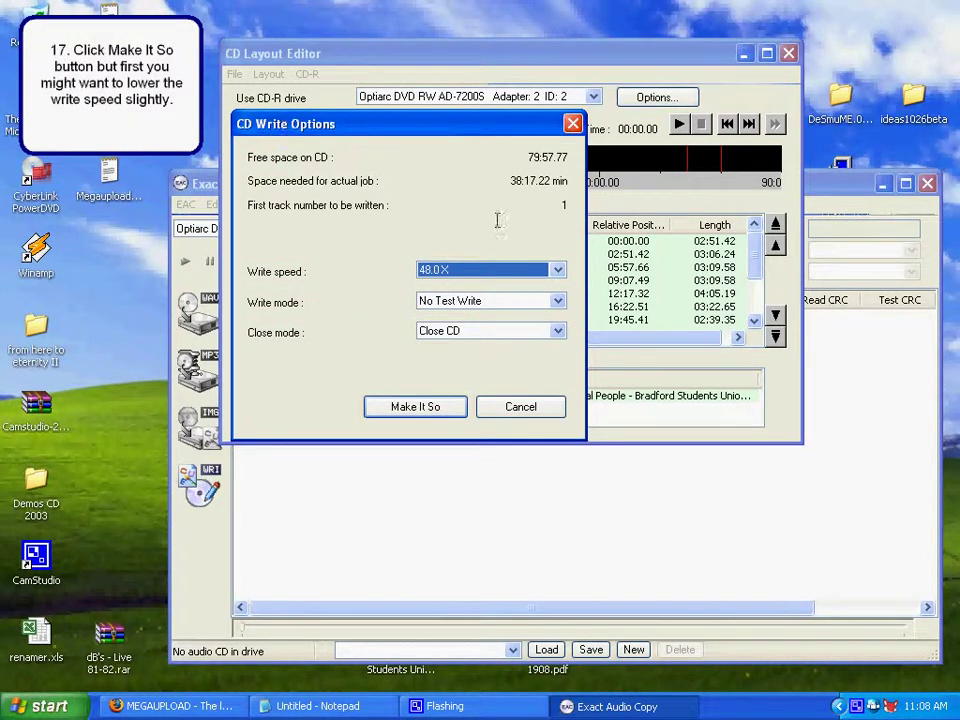
left_click(558, 268)
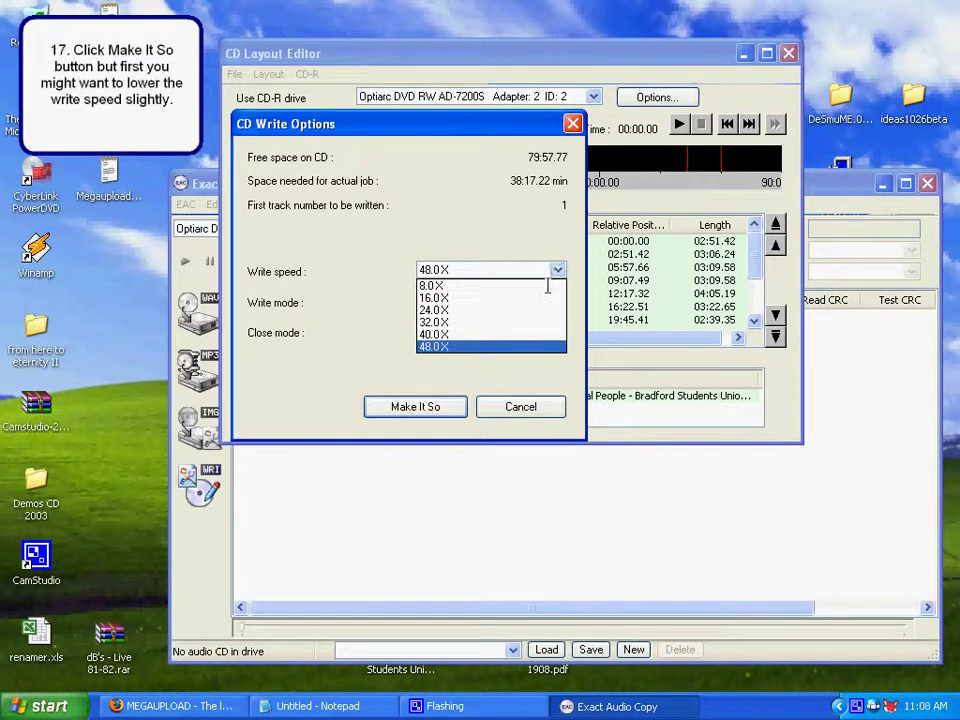
left_click(425, 322)
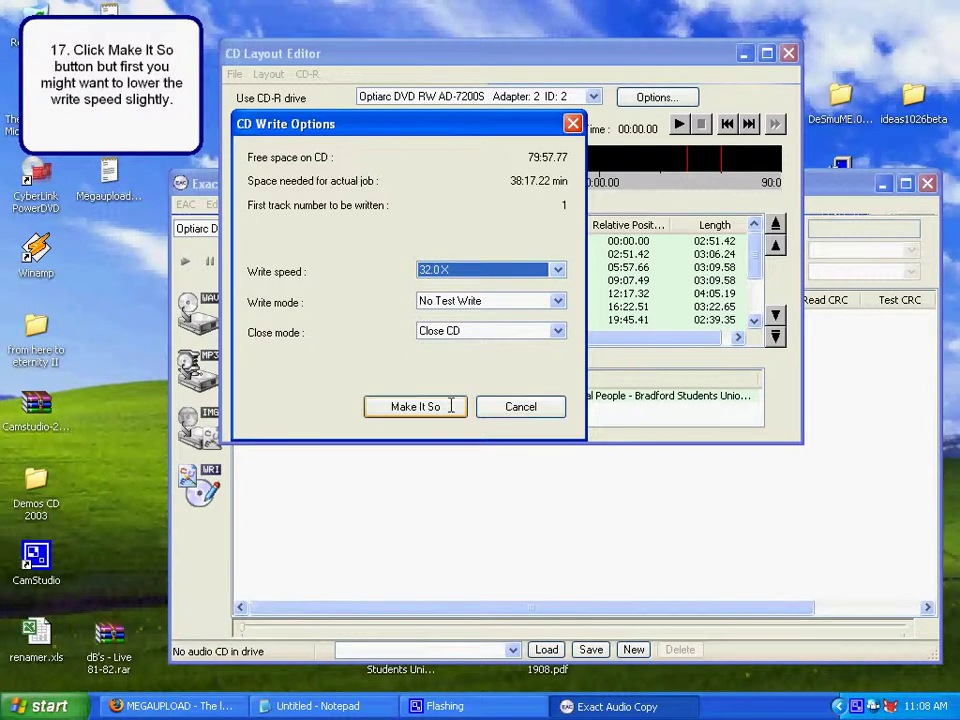
left_click(415, 406)
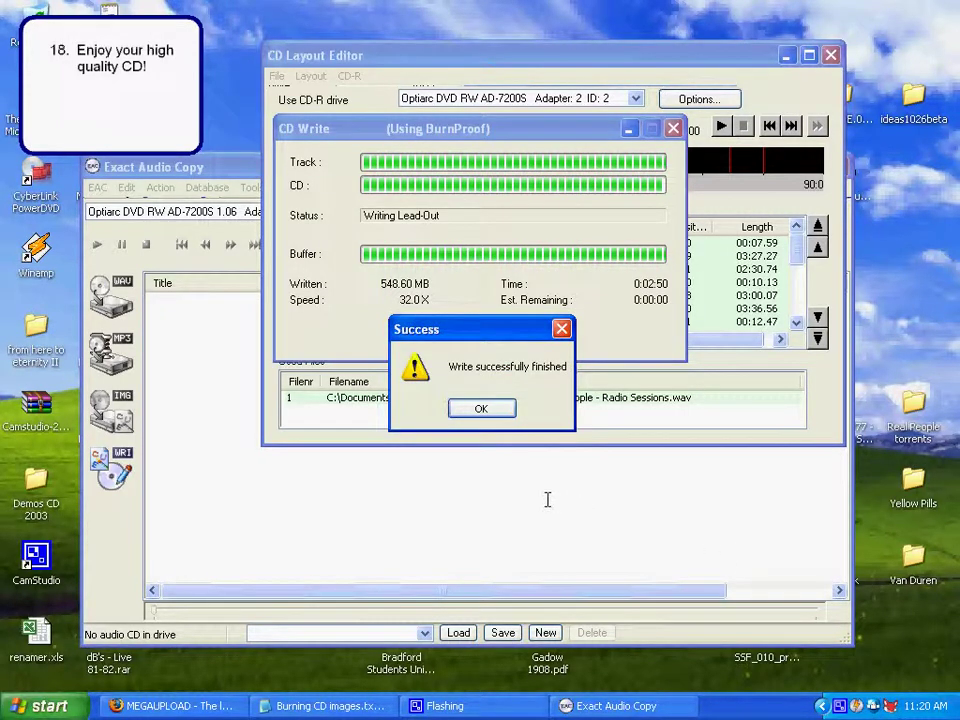
Step: Dismiss the write completion notice, close the CD Layout Editor, and play the burned disc from its first track
left_click(505, 409)
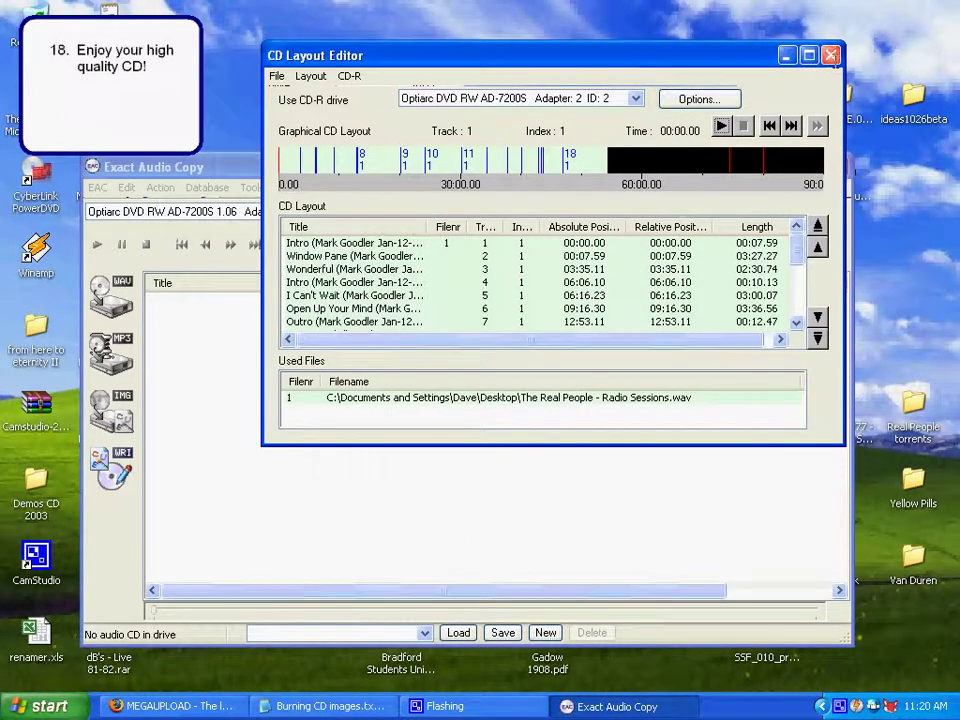
left_click(831, 56)
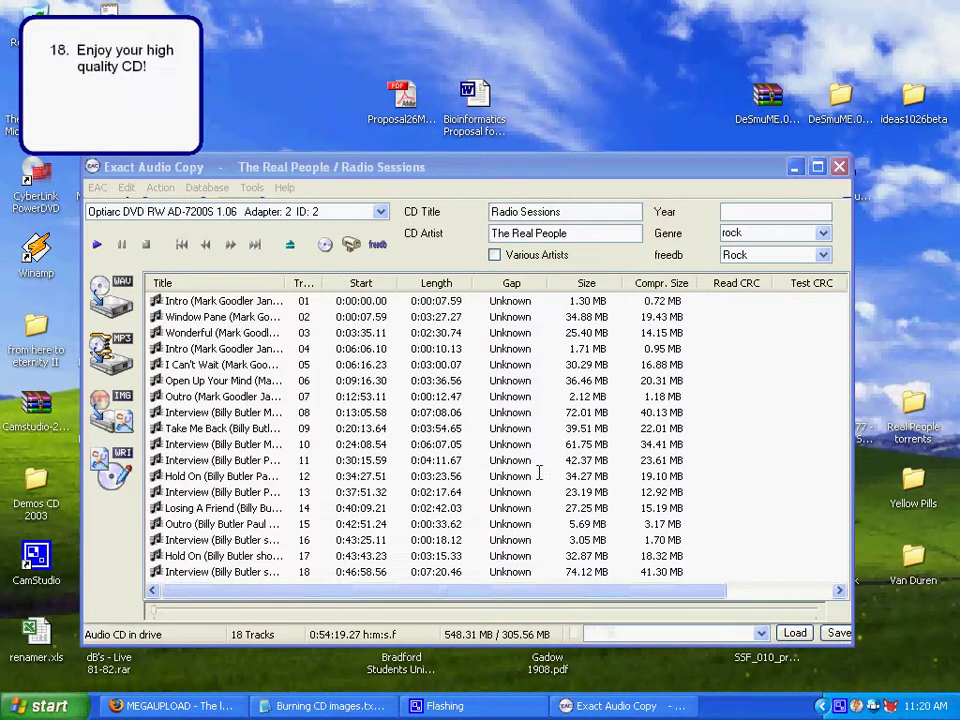
left_click(98, 242)
left_click(98, 242)
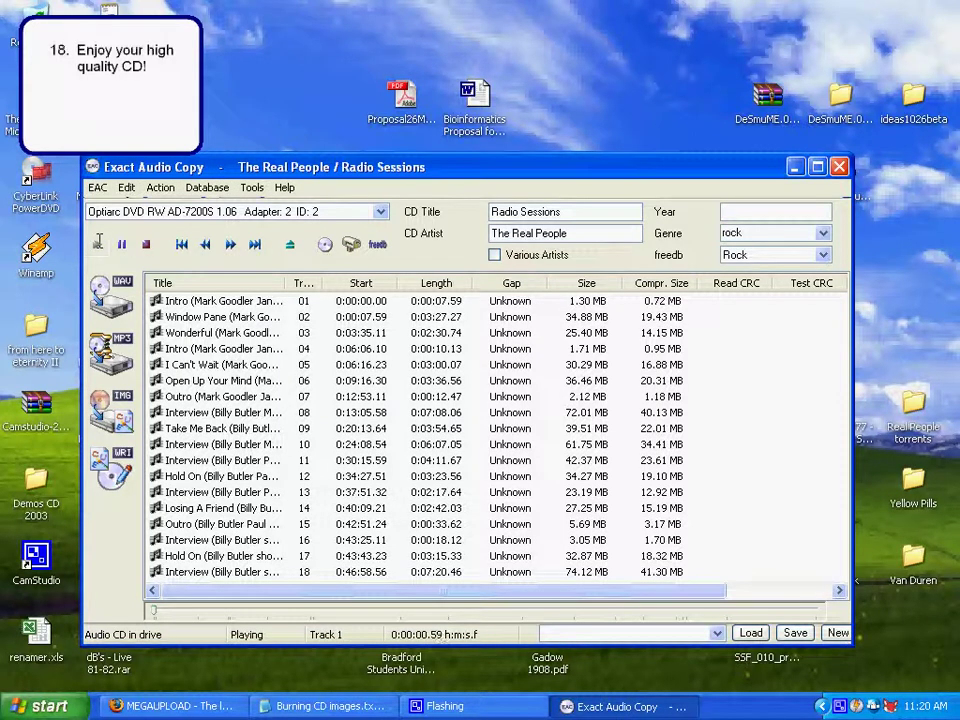